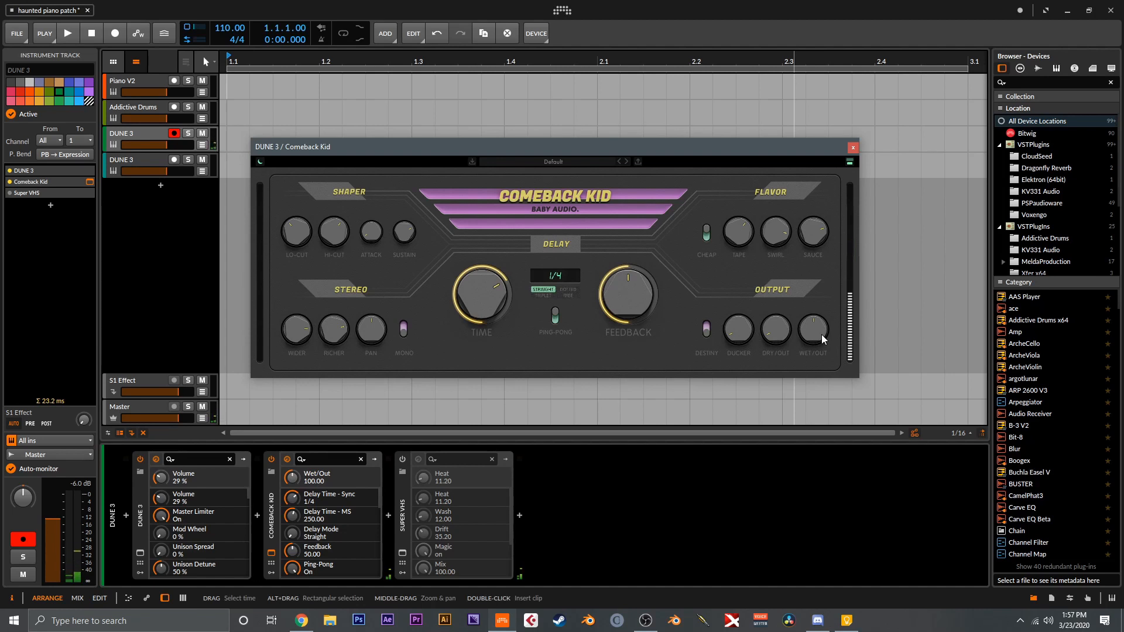
- Switch on Destiny in the Comeback Kid delay on the first DUNE 3 track
click(709, 332)
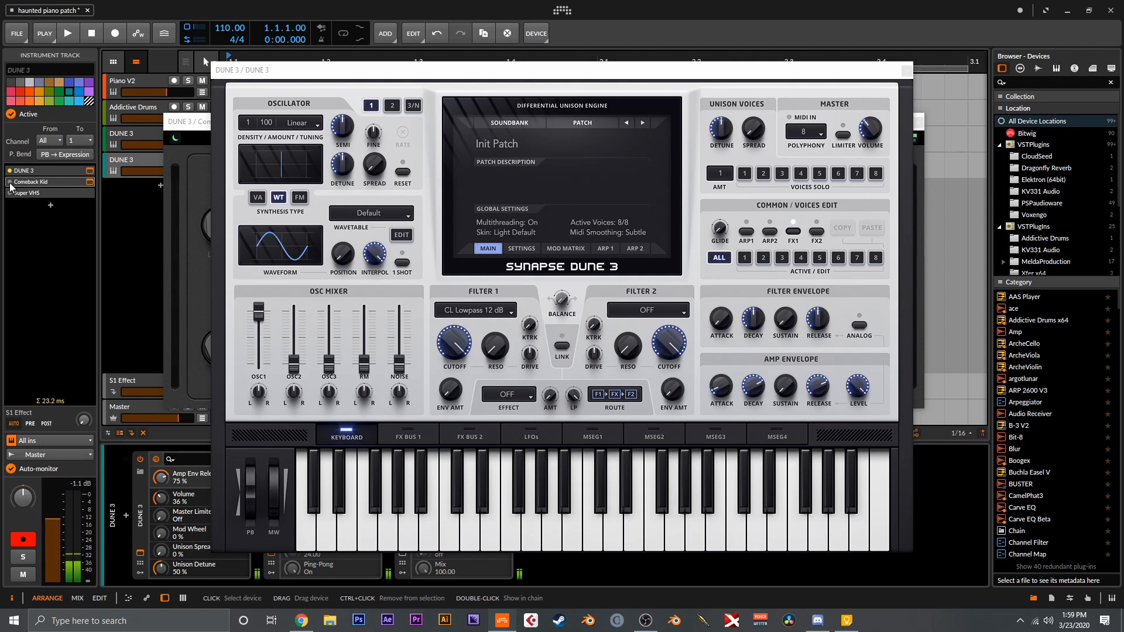
- Bring up Comeback Kid on the second DUNE 3 track and enable the device in its chain
click(43, 181)
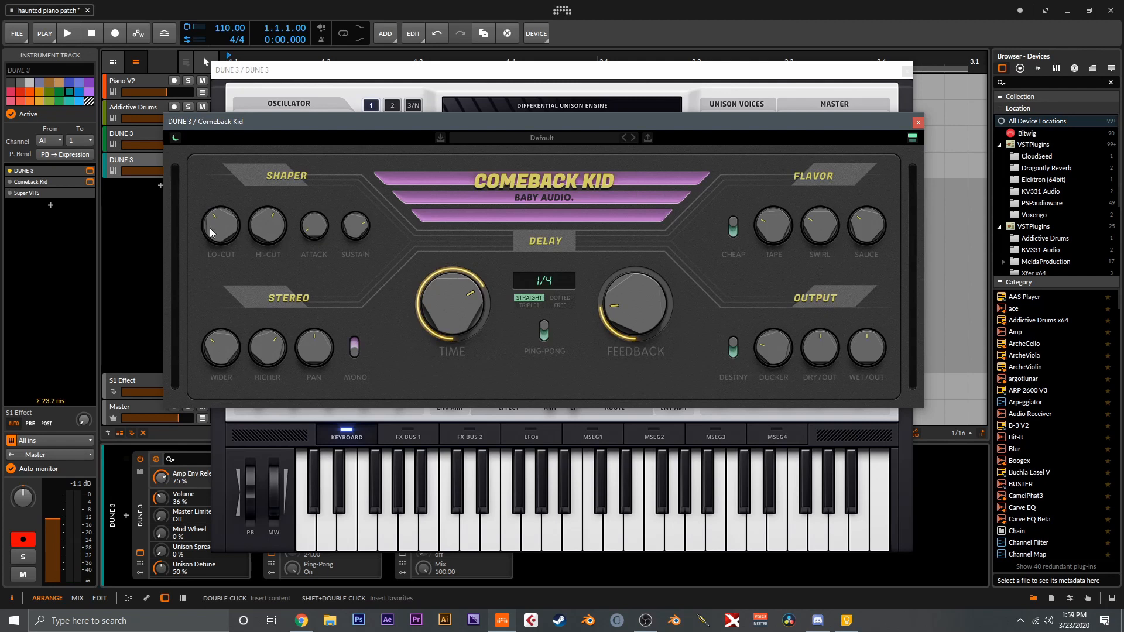
click(10, 182)
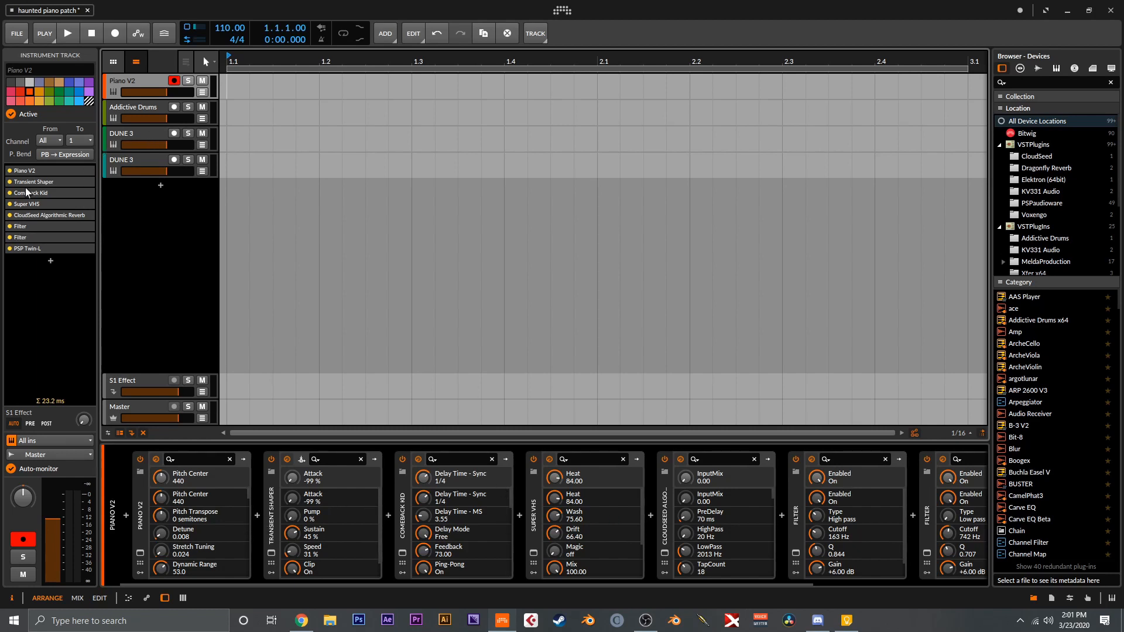
- Examine the Comeback Kid and Super VHS settings on the Piano V2 track, closing each plug-in window
click(89, 193)
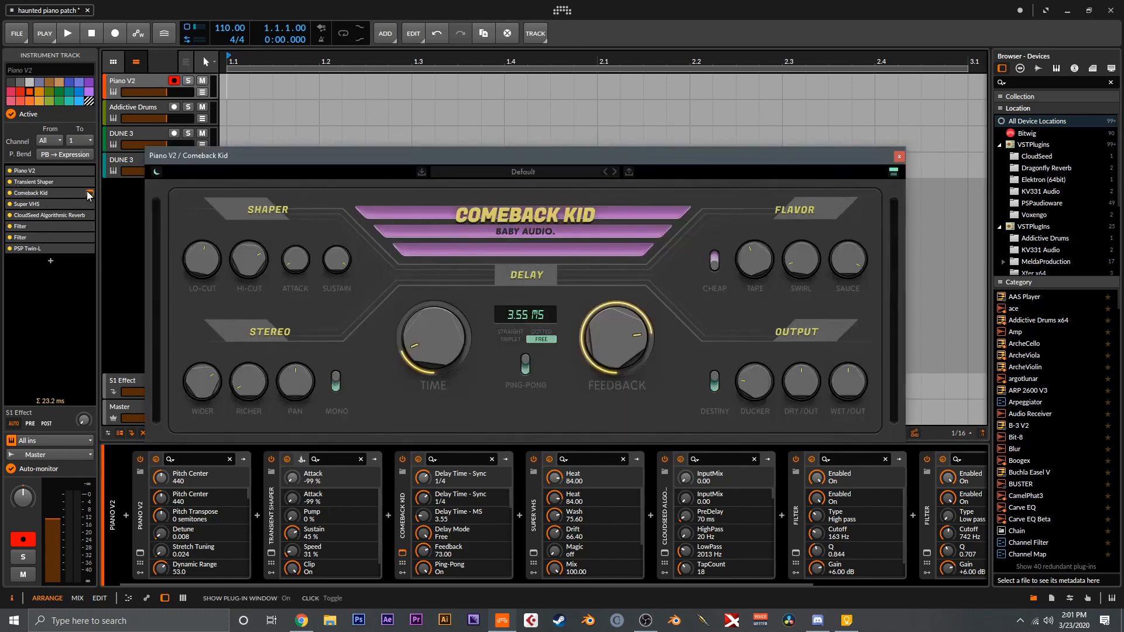
drag(402, 167, 468, 89)
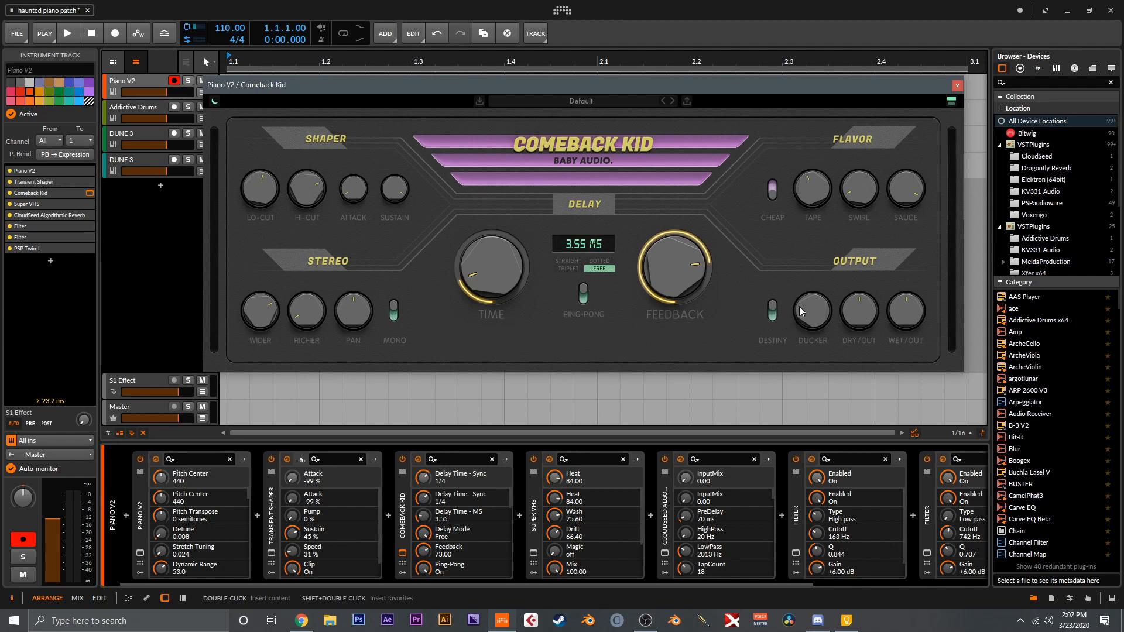
click(958, 85)
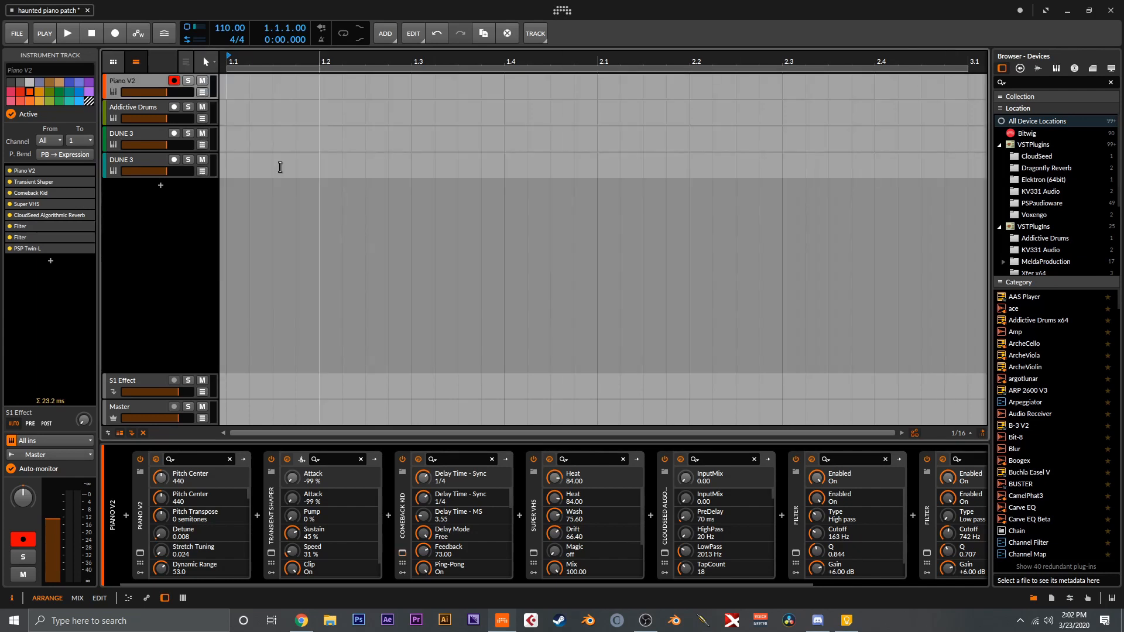
click(90, 204)
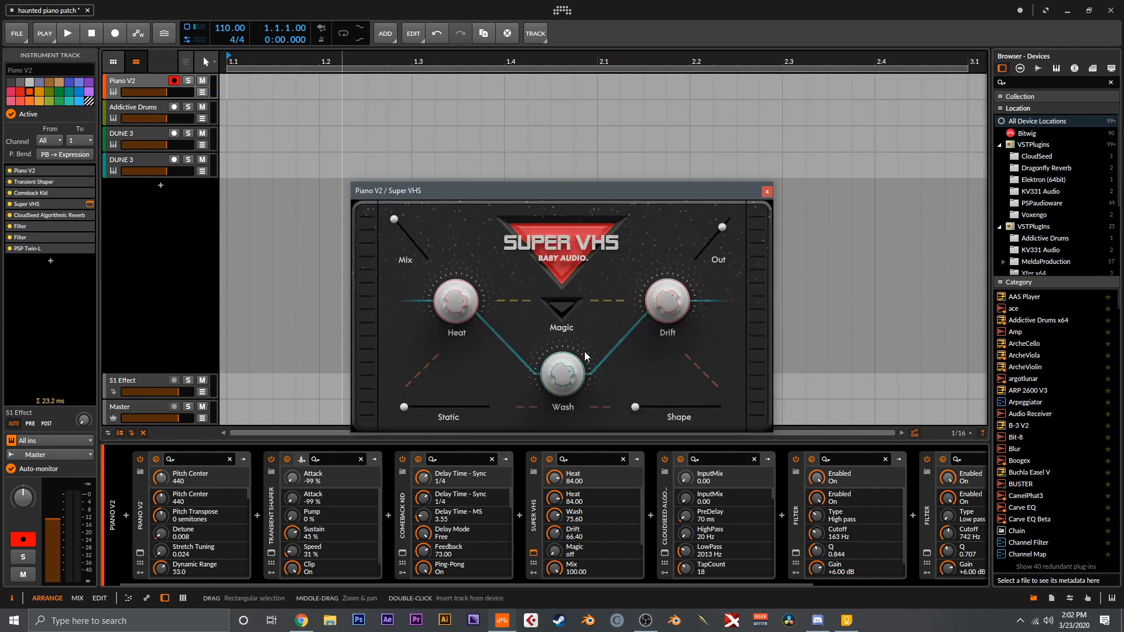
click(767, 191)
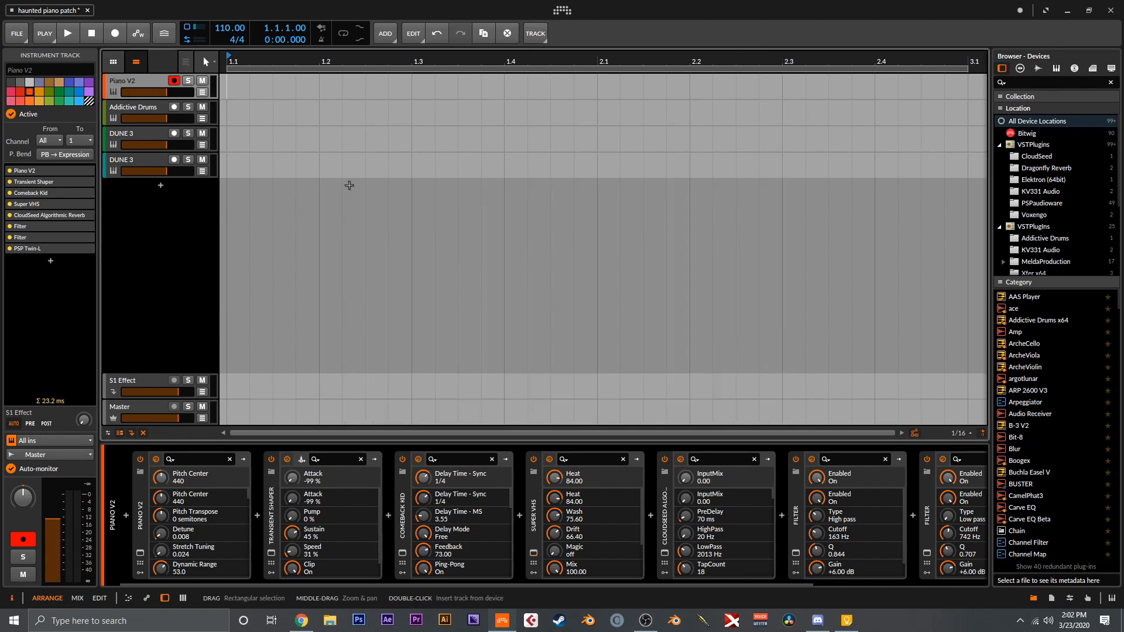
- Examine the CloudSeed reverb, both Filter devices and the PSP Twin-L on the Piano V2 track, closing each plug-in window
click(89, 216)
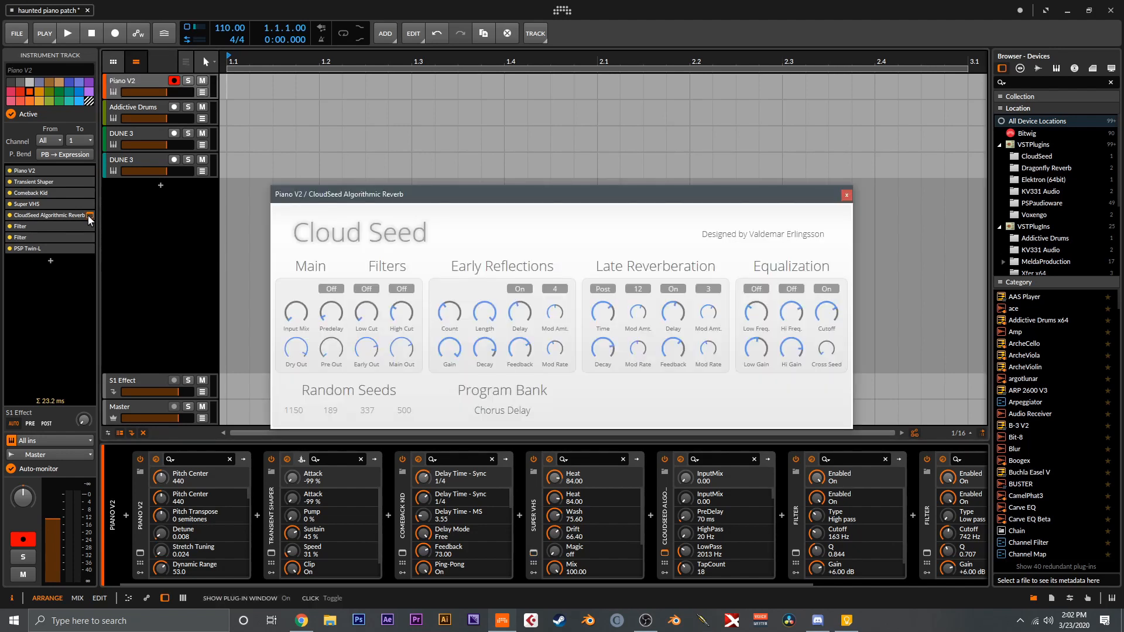
click(89, 215)
click(91, 226)
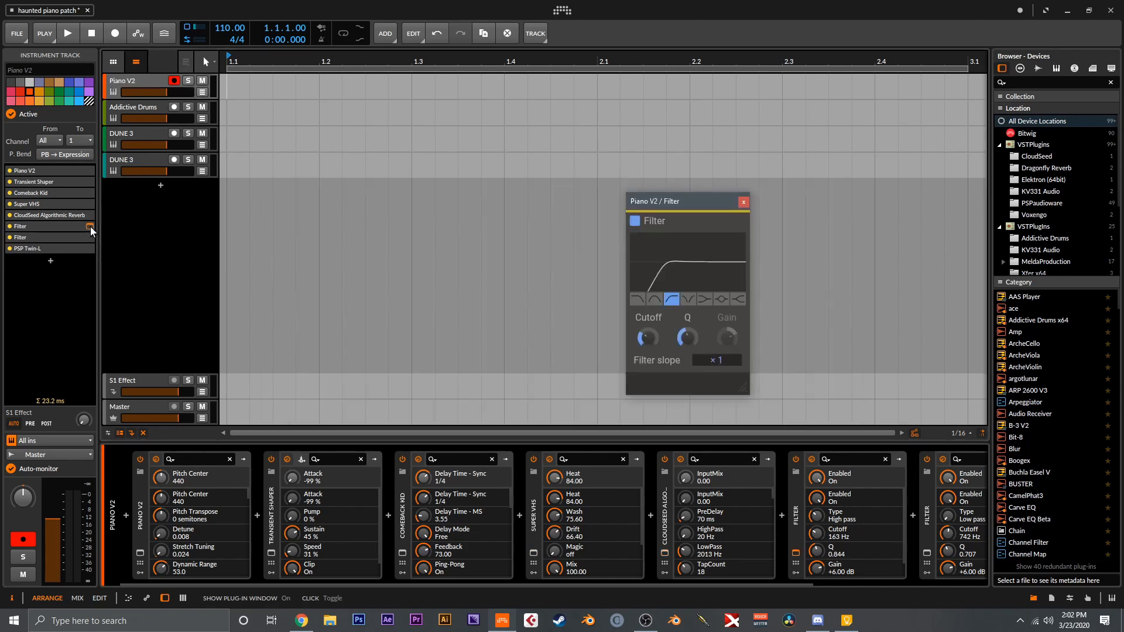
click(90, 227)
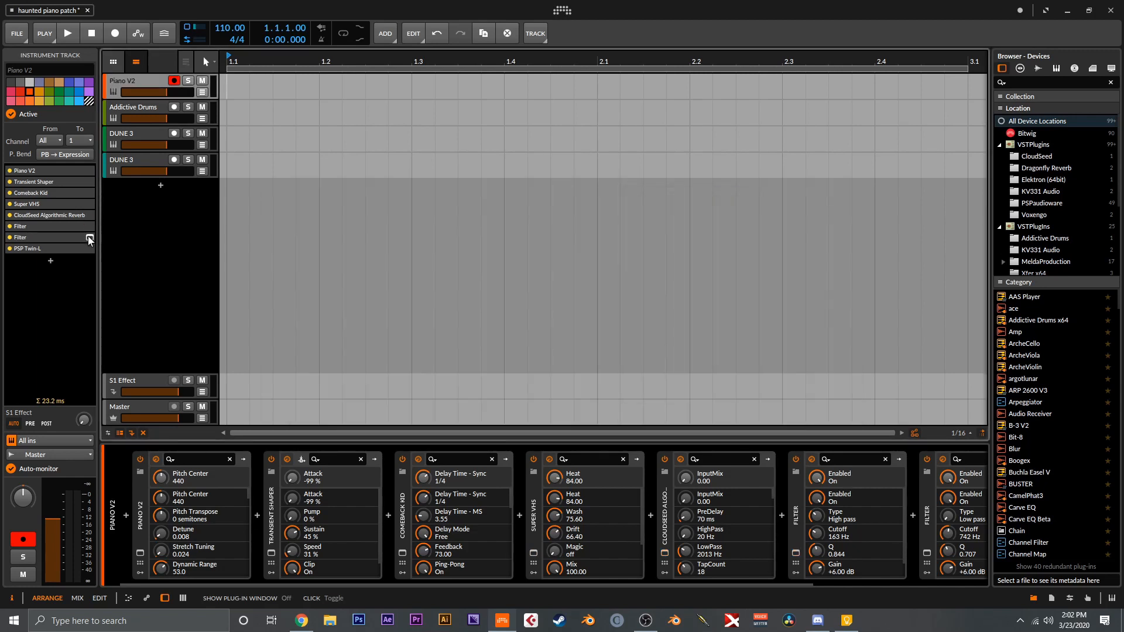
click(88, 238)
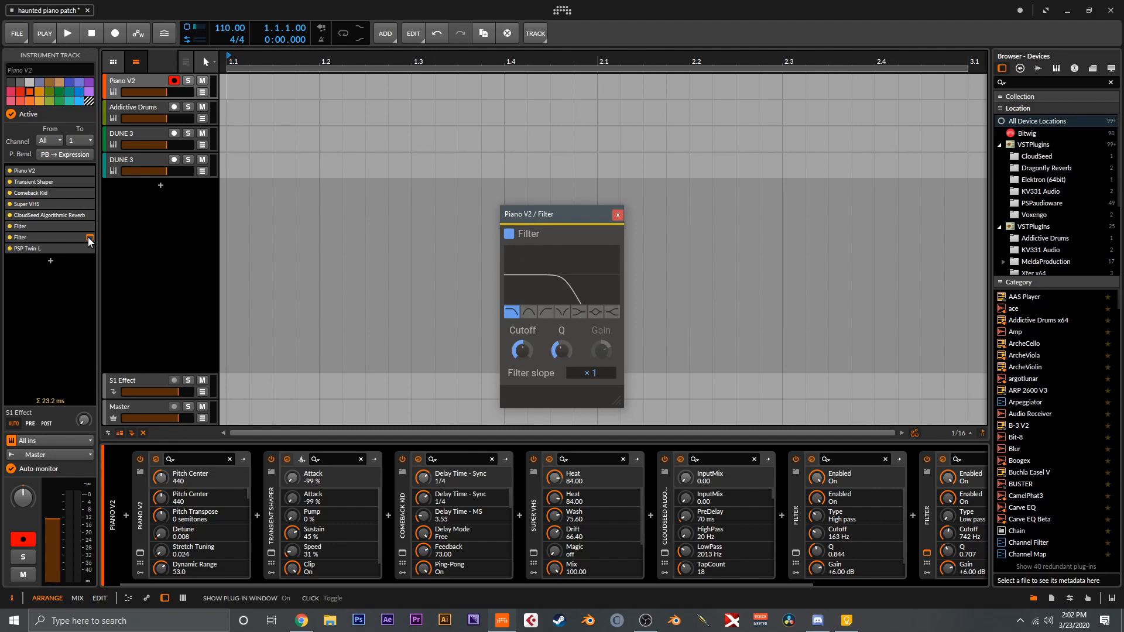
click(87, 237)
click(89, 248)
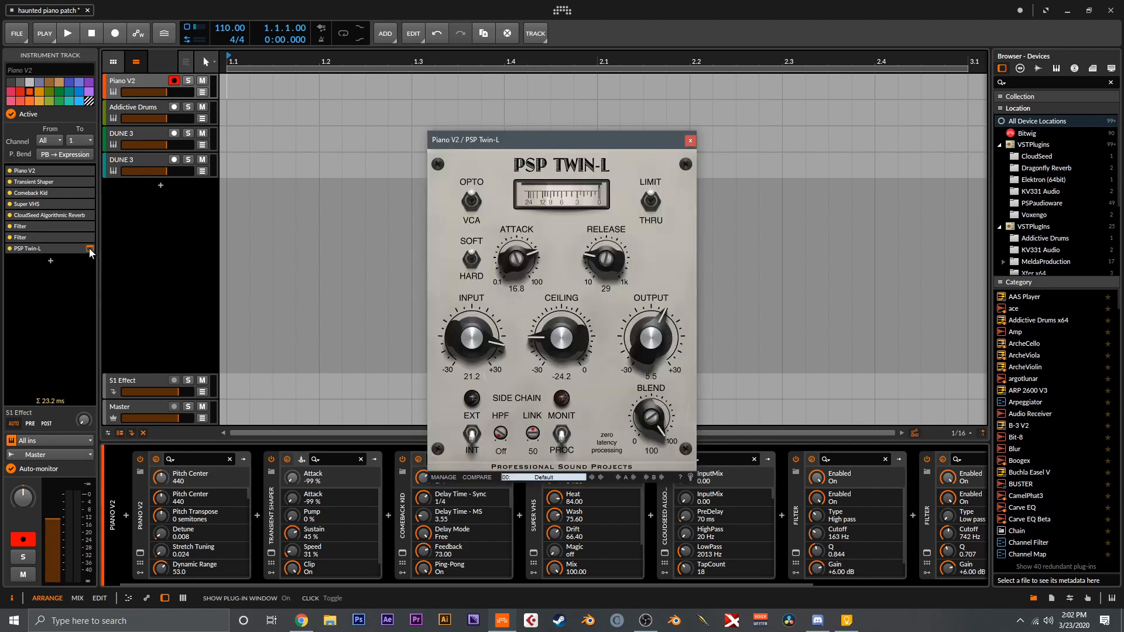
click(89, 248)
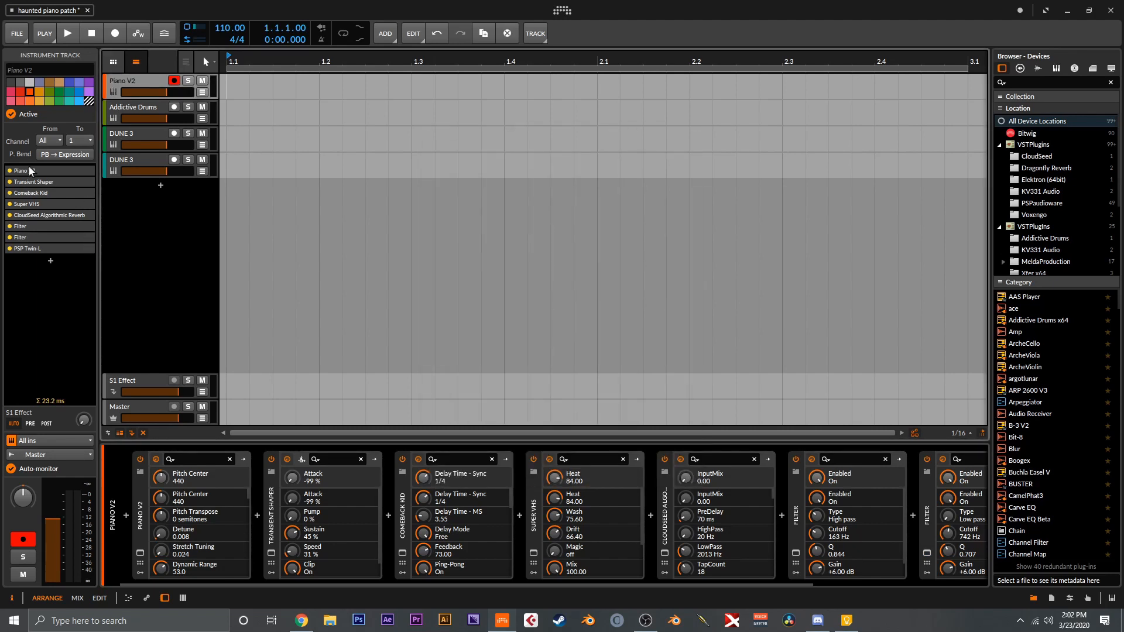
- Bypass every effect on the Piano V2 track, from Transient Shaper through PSP Twin-L, leaving only the Piano V2 instrument active
click(9, 181)
click(10, 192)
click(9, 204)
click(9, 214)
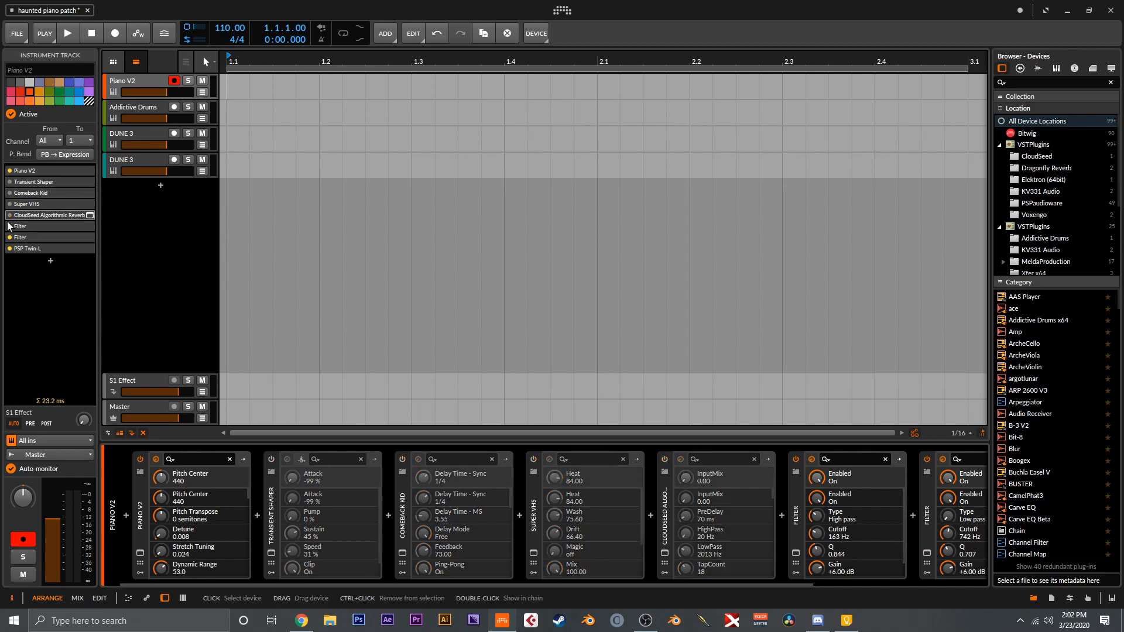
click(9, 226)
click(10, 248)
click(10, 237)
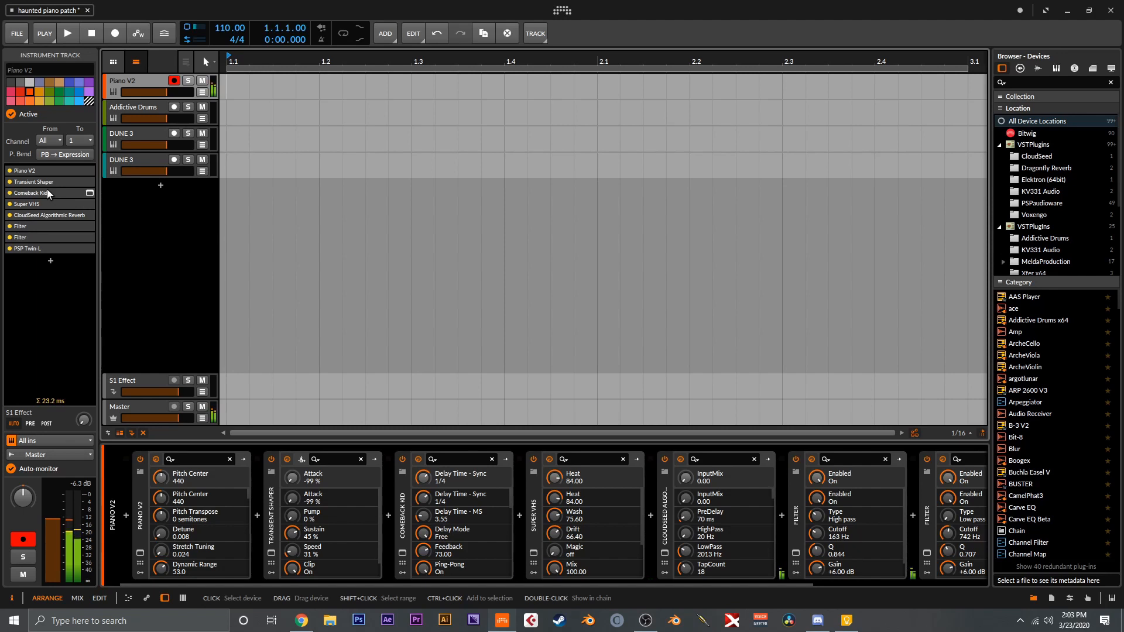
- Mute the Piano V2 track and check the PSP FETpressor settings on the Addictive Drums track
click(203, 80)
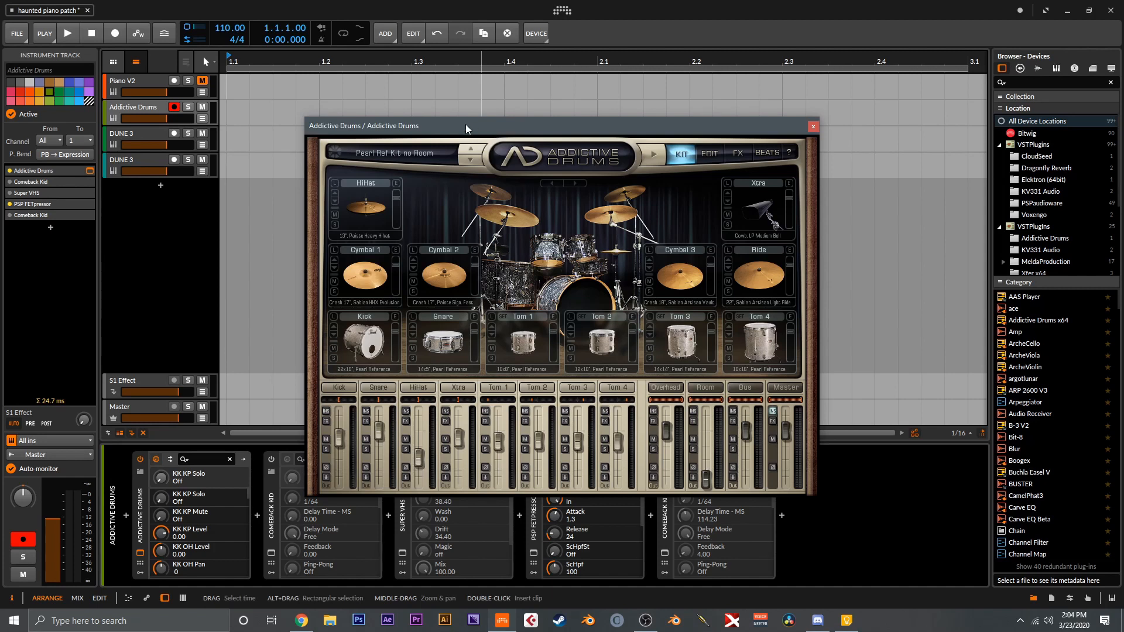
click(88, 203)
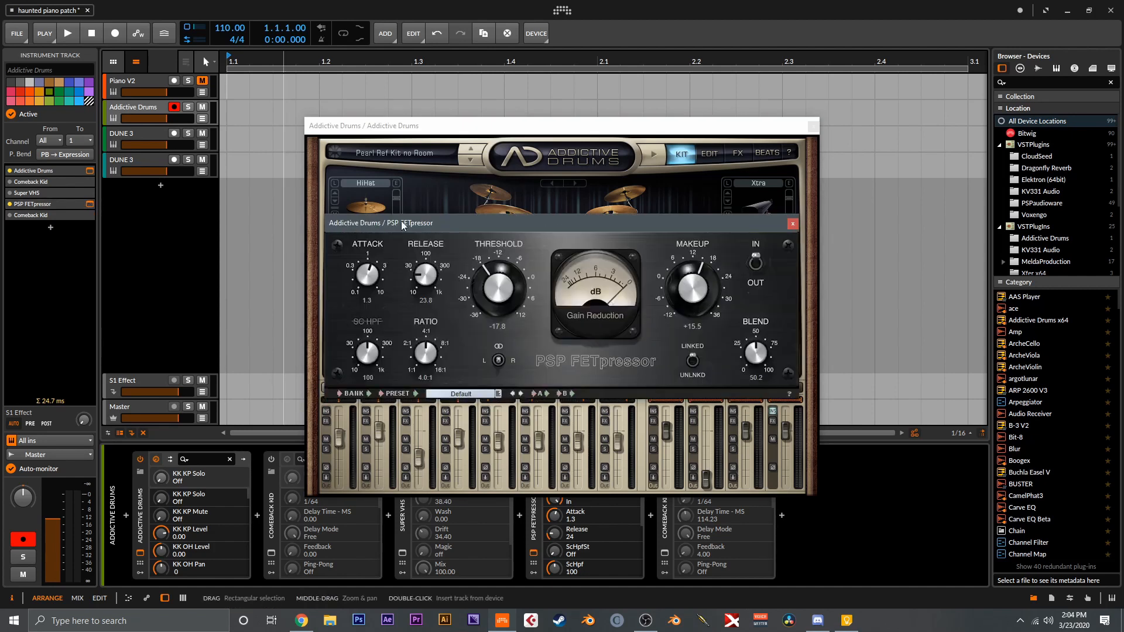
click(793, 224)
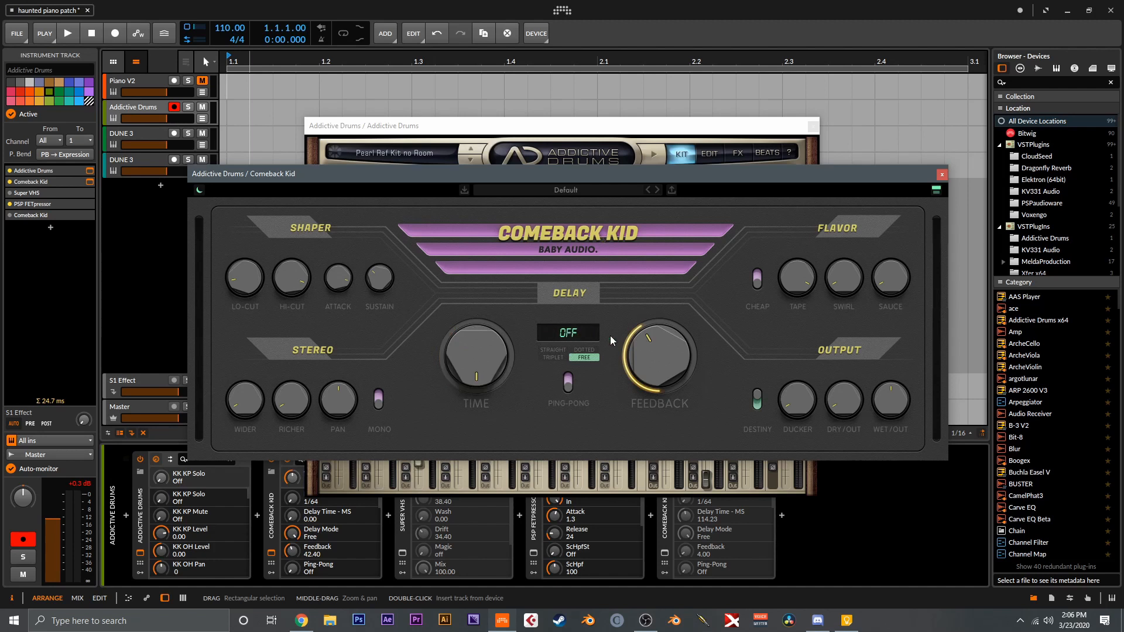
- In the first Comeback Kid on Addictive Drums, set Feedback to 0, with Cheap on and Sauce raised, and close its window
drag(651, 362, 629, 441)
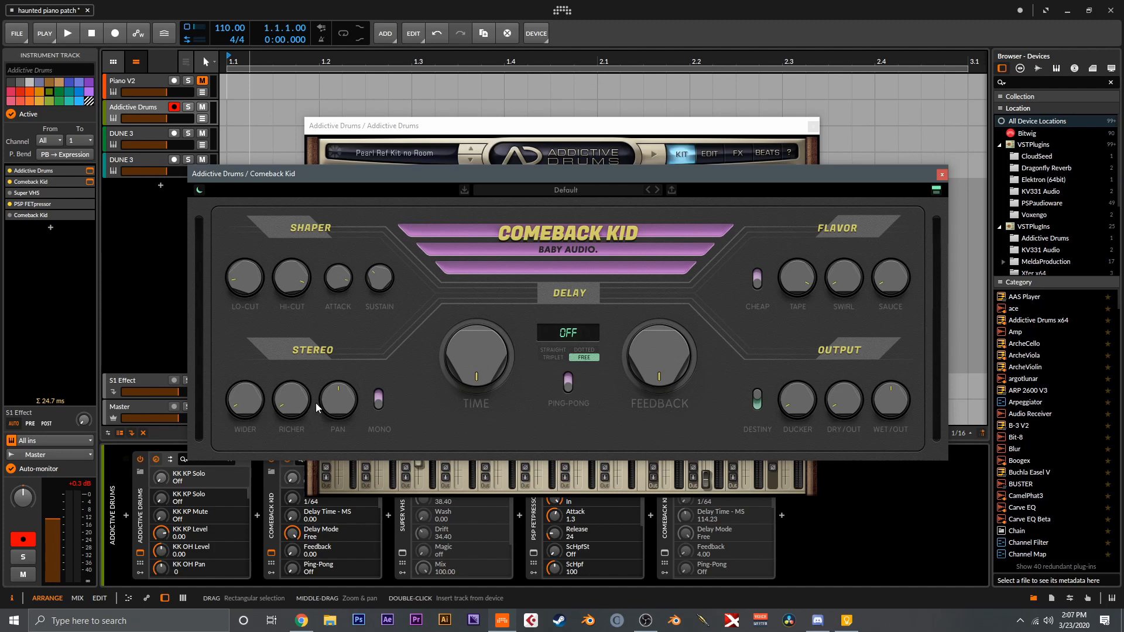
click(759, 281)
drag(895, 285, 883, 224)
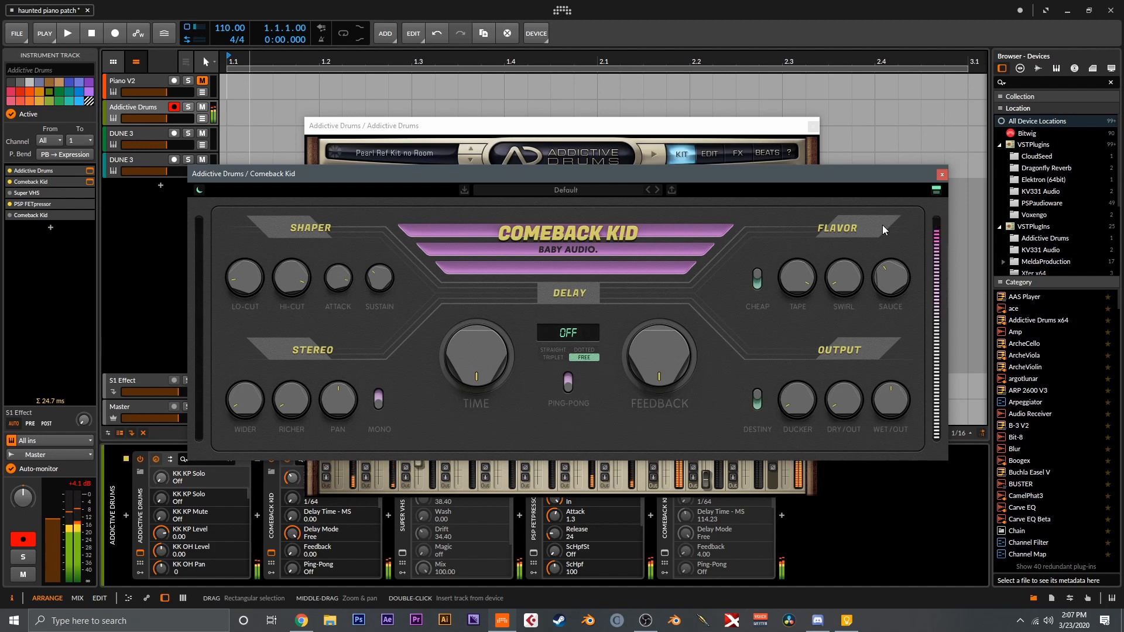
click(942, 175)
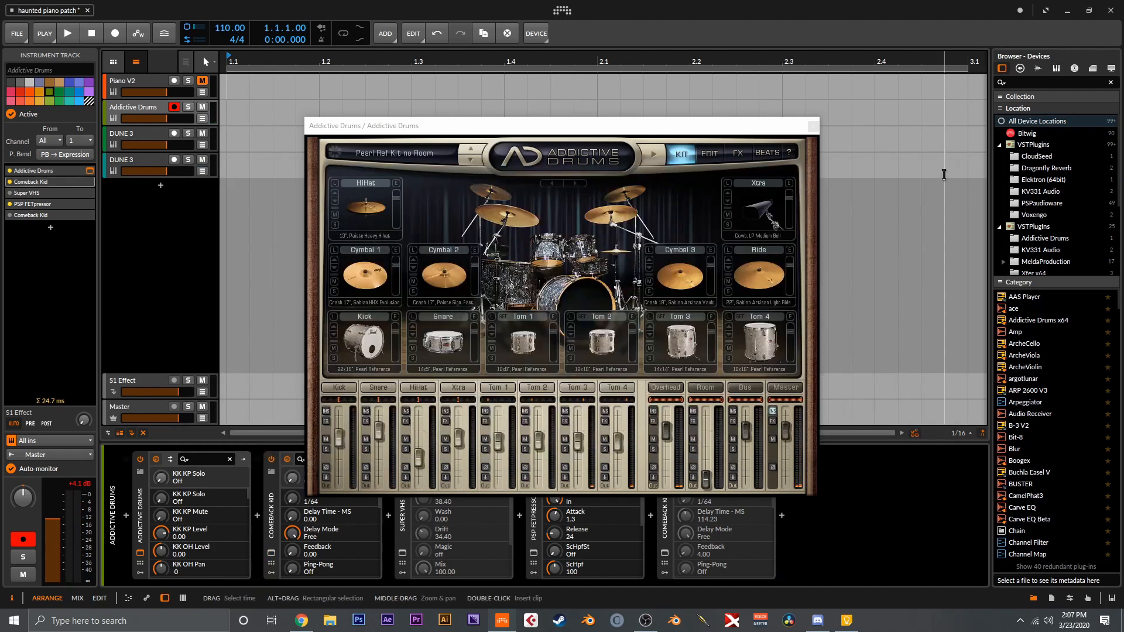
- Enable Super VHS on the Addictive Drums track and check its settings, closing its window
click(10, 193)
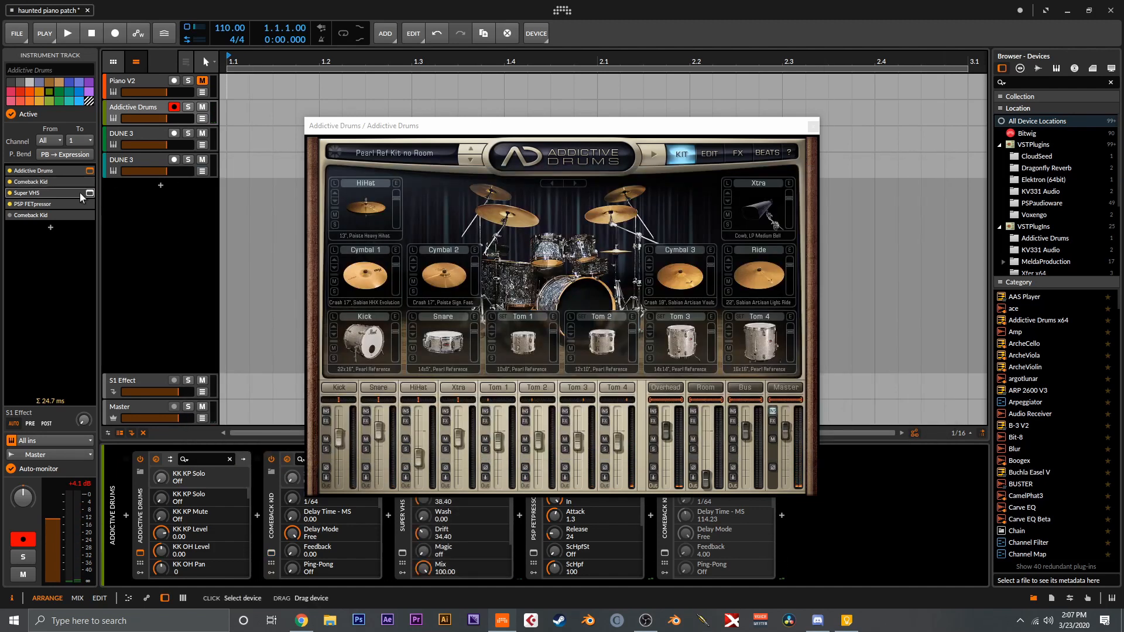
click(90, 193)
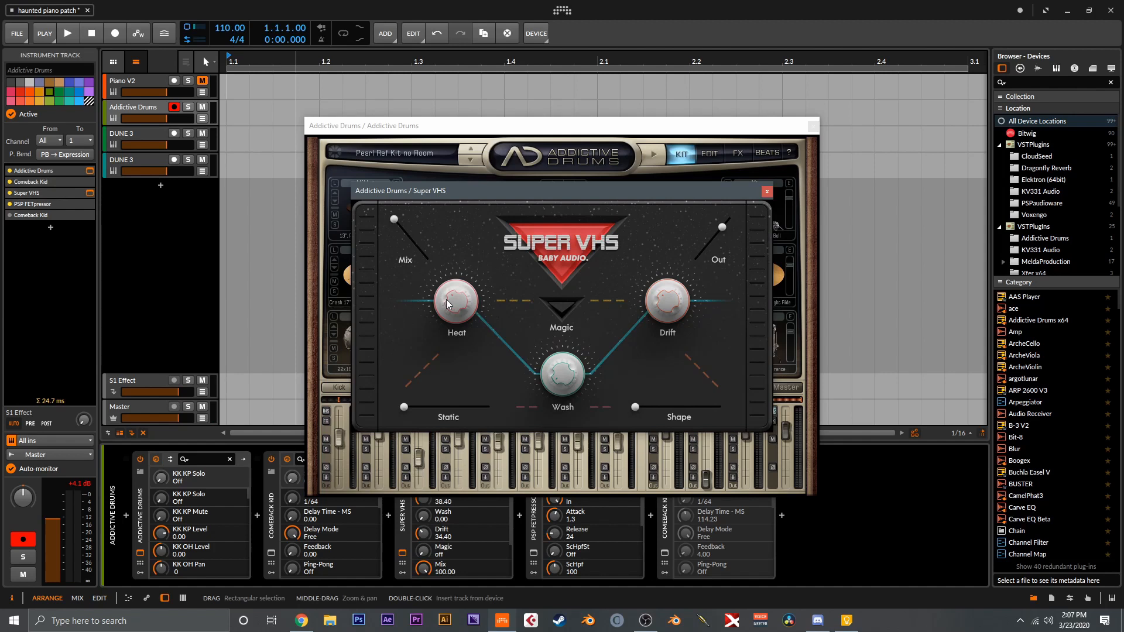
click(767, 192)
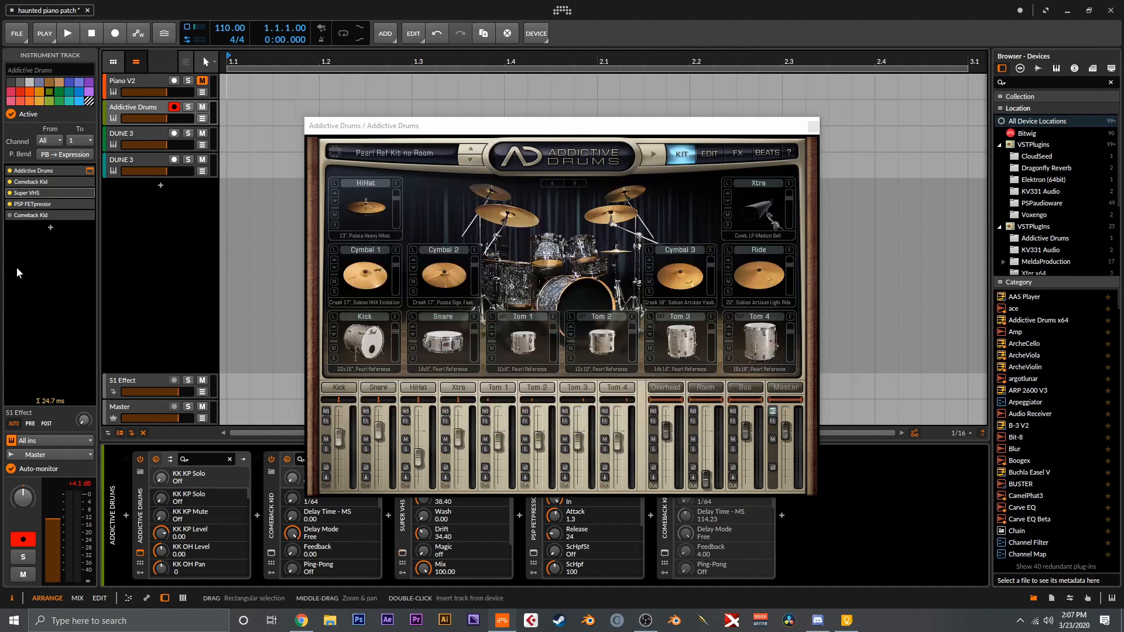
- Open the Comeback Kid at the end of the Addictive Drums chain
click(90, 215)
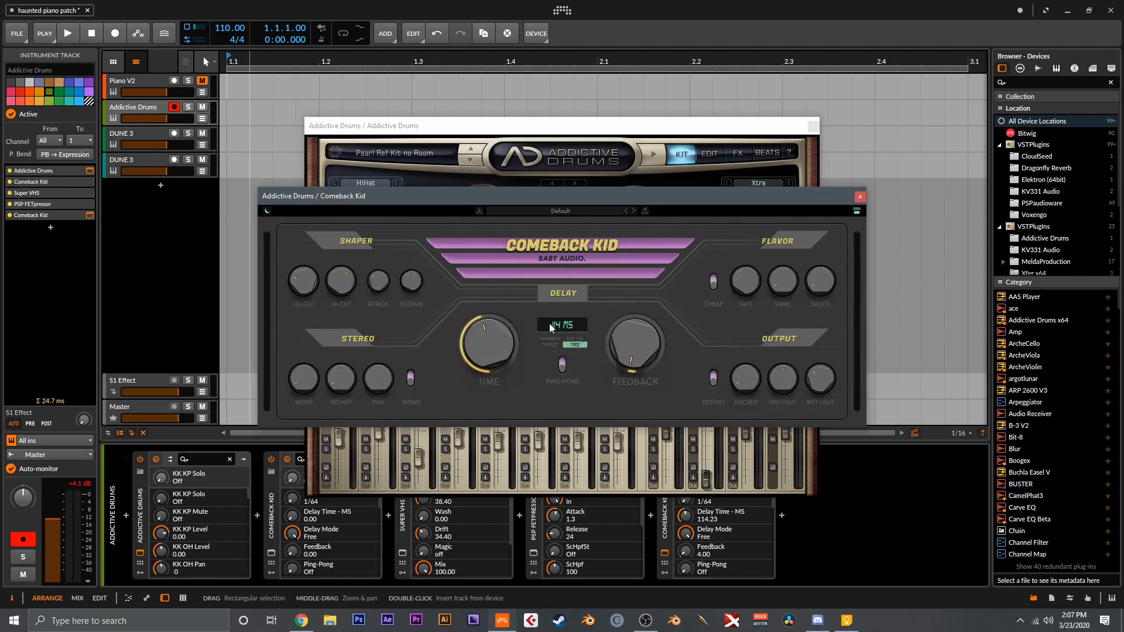